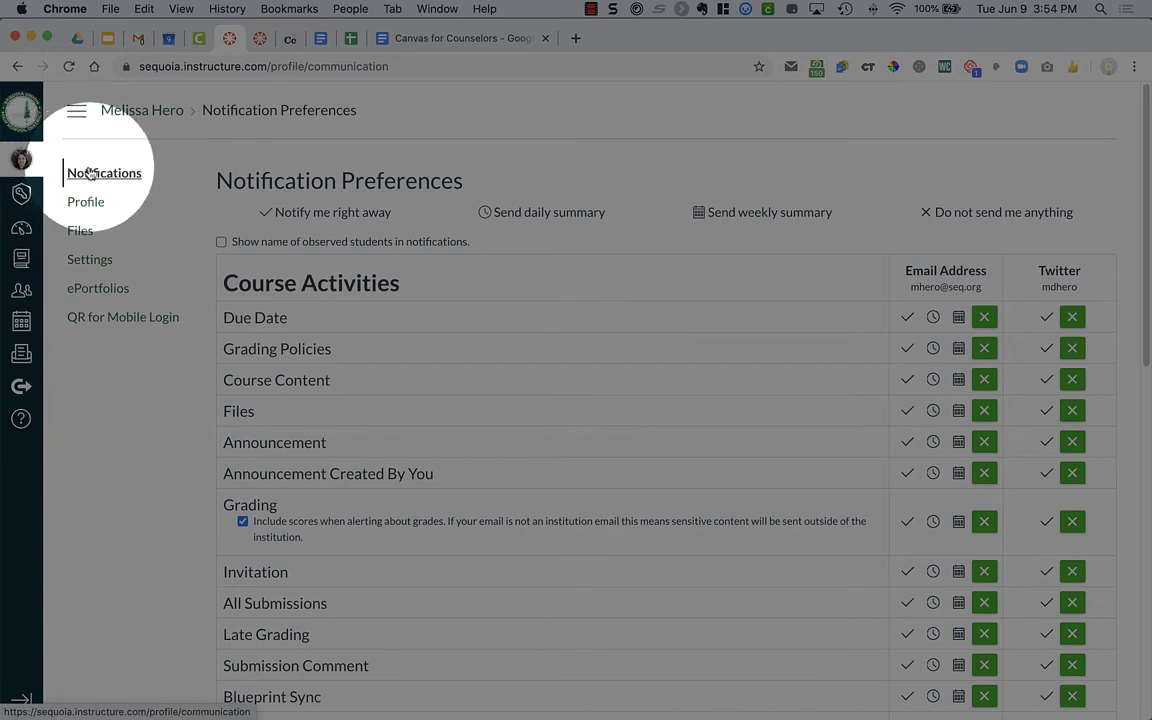
Set email for Student Appointment Signups, Appointment Signups, Cancellations, Availability and Calendar to notify right away
scroll(359, 255, "down", 5)
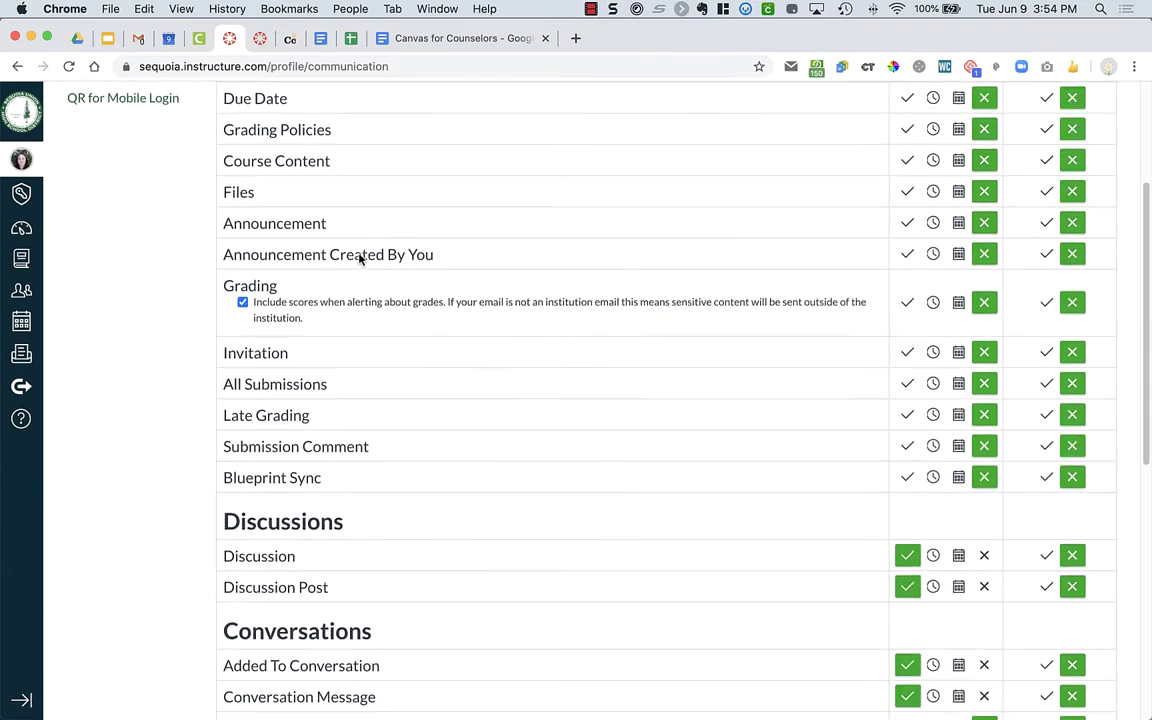
scroll(359, 255, "down", 5)
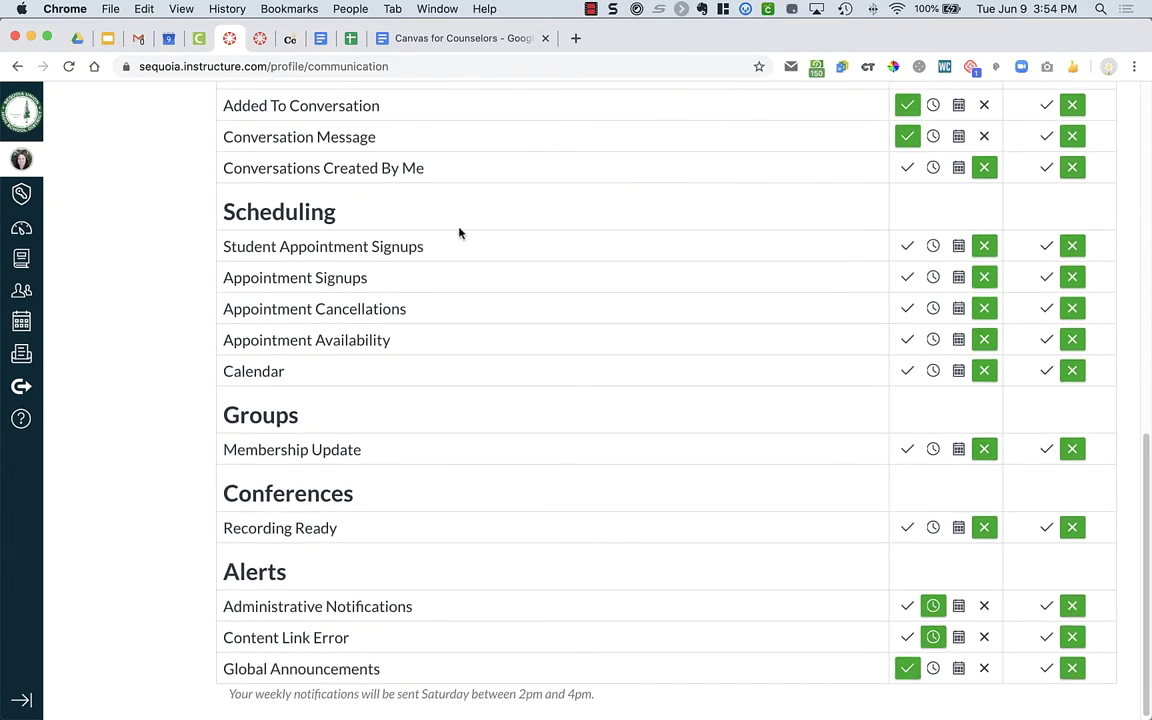
left_click(907, 246)
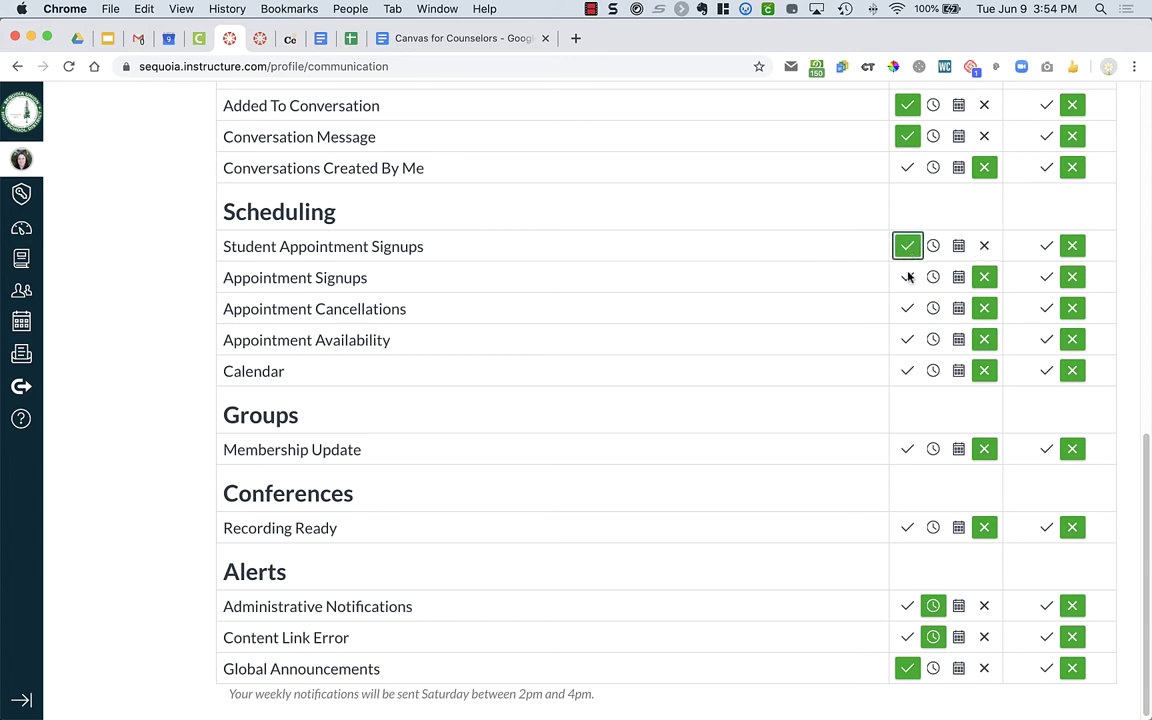
left_click(907, 277)
left_click(907, 308)
left_click(907, 339)
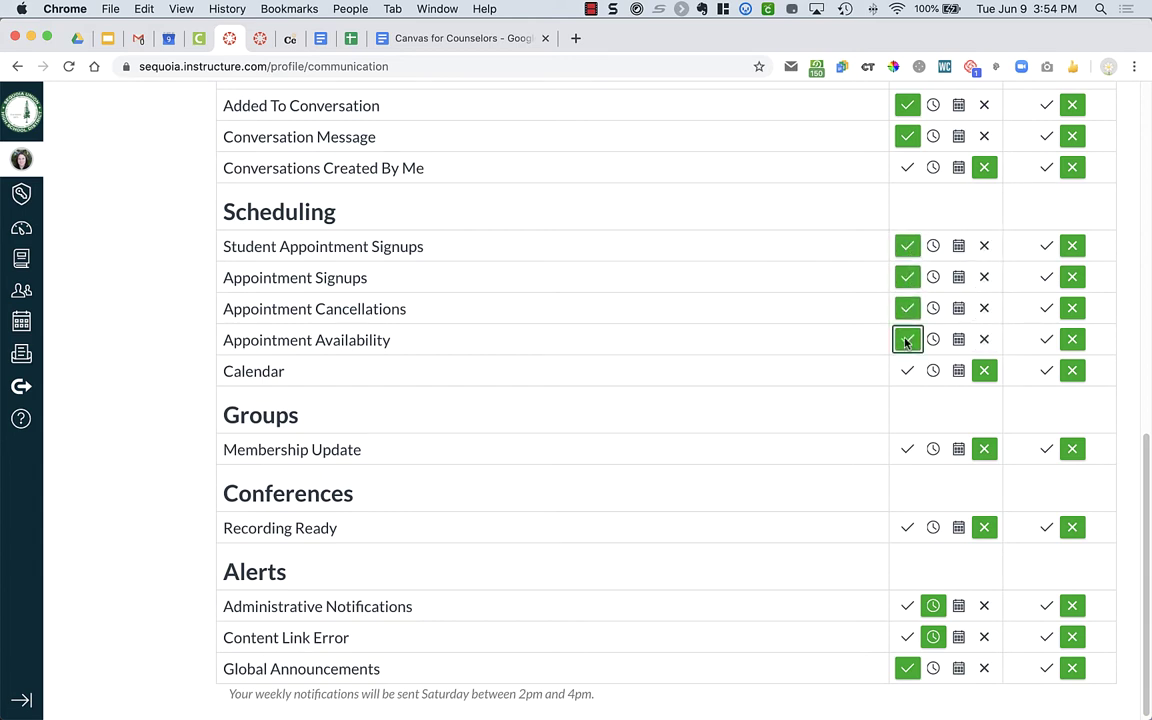
left_click(907, 371)
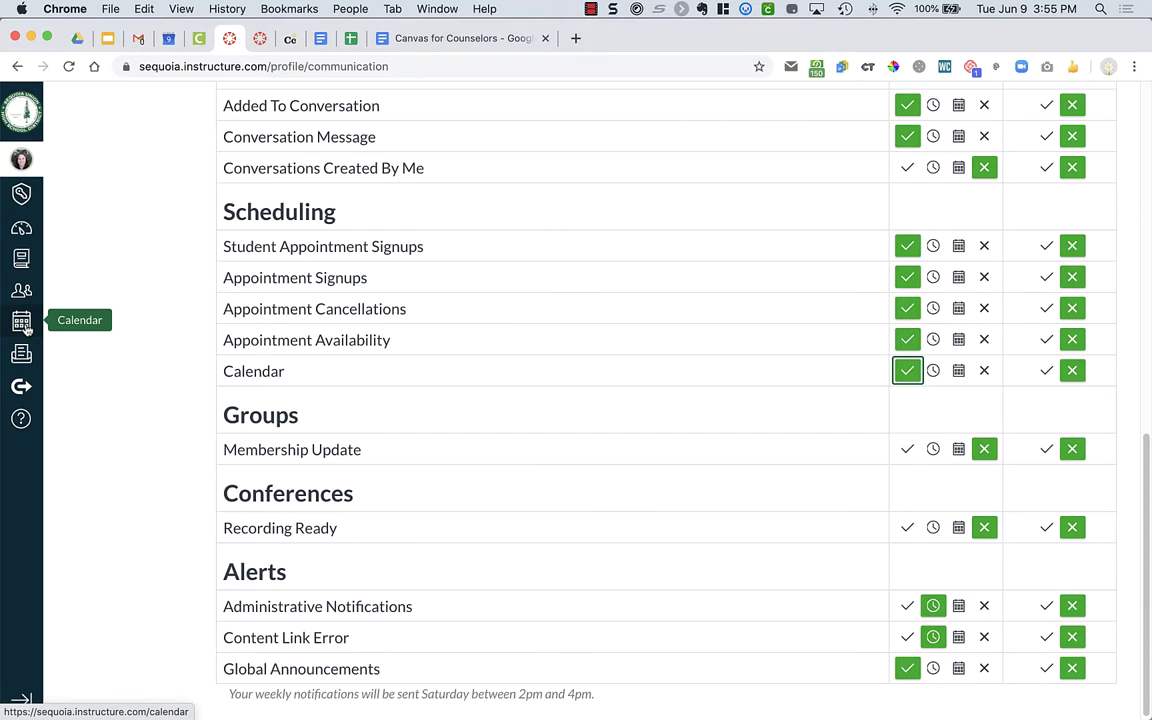
Open the Calendar, go back to May 2020 and view the May 6 Office Hours event
left_click(22, 322)
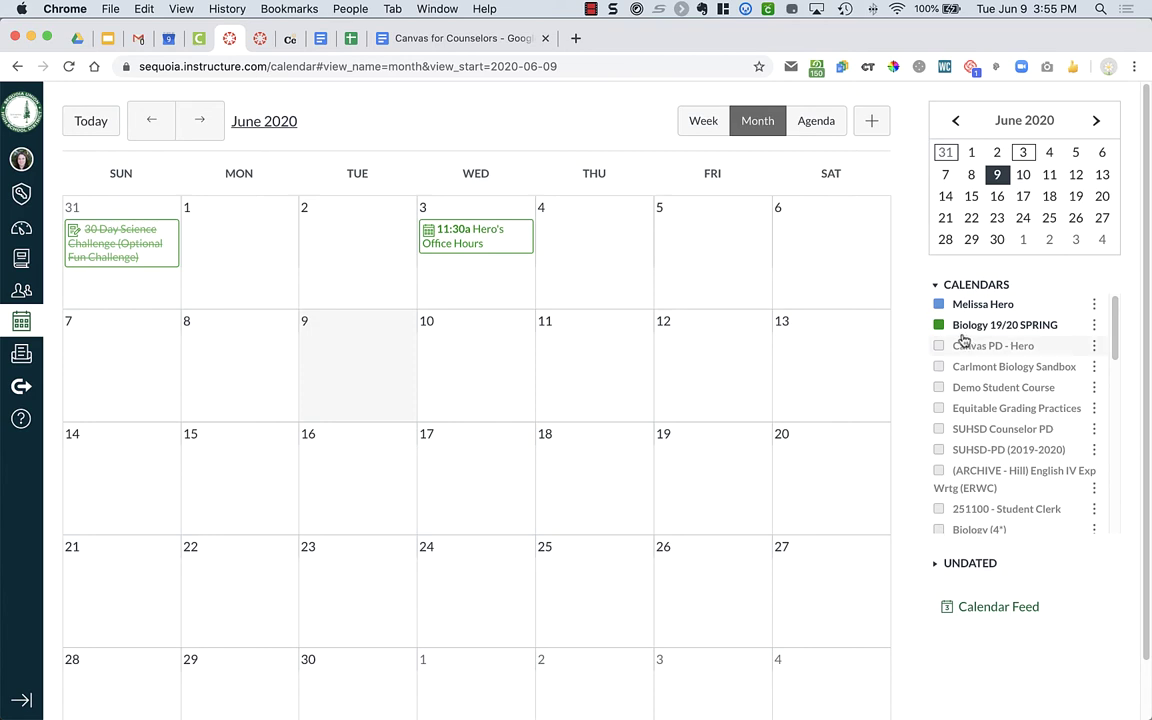
left_click(153, 119)
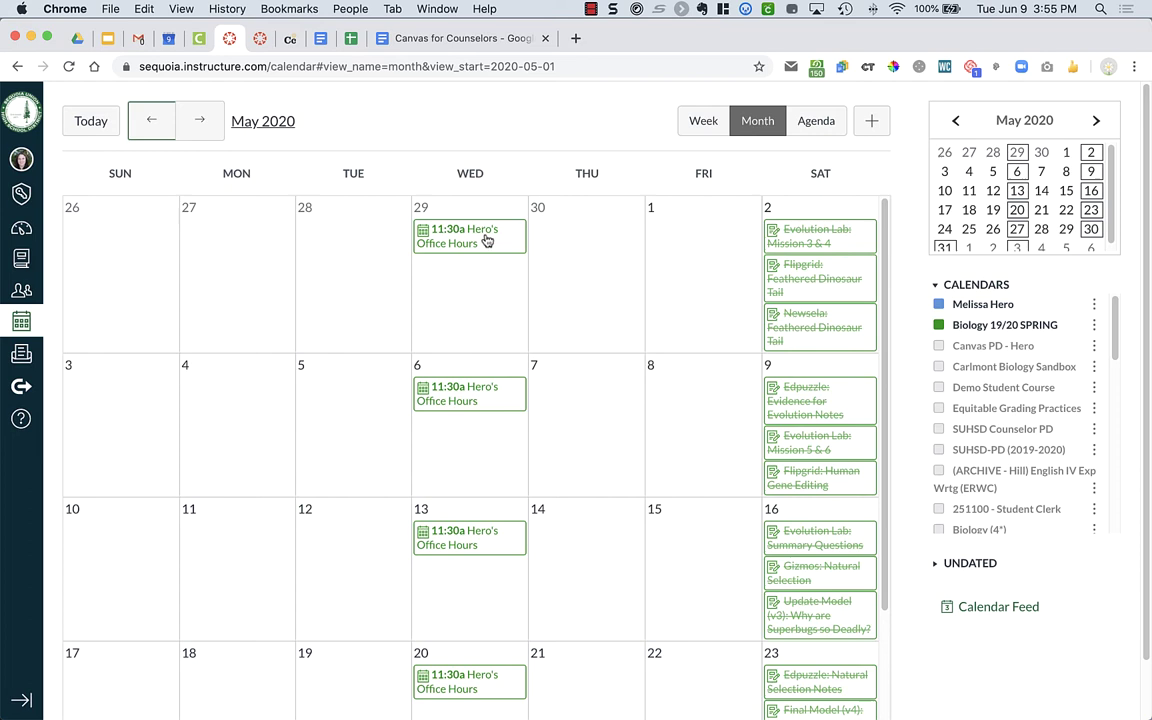
mouse_move(477, 400)
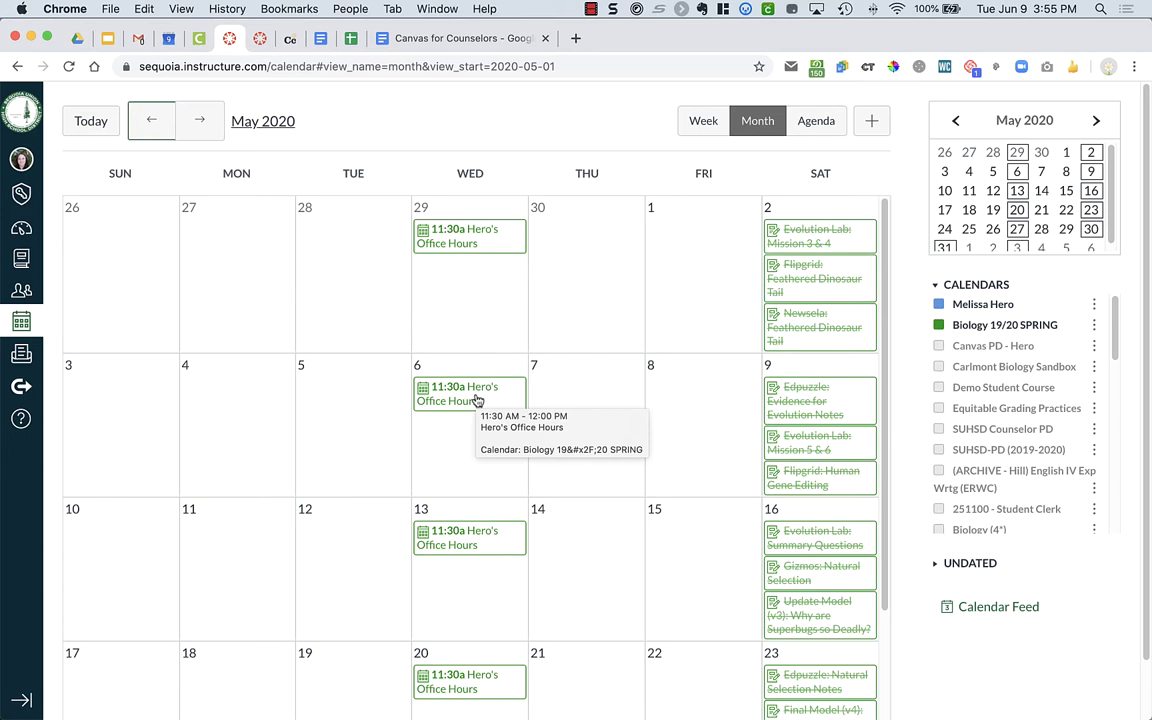
left_click(477, 400)
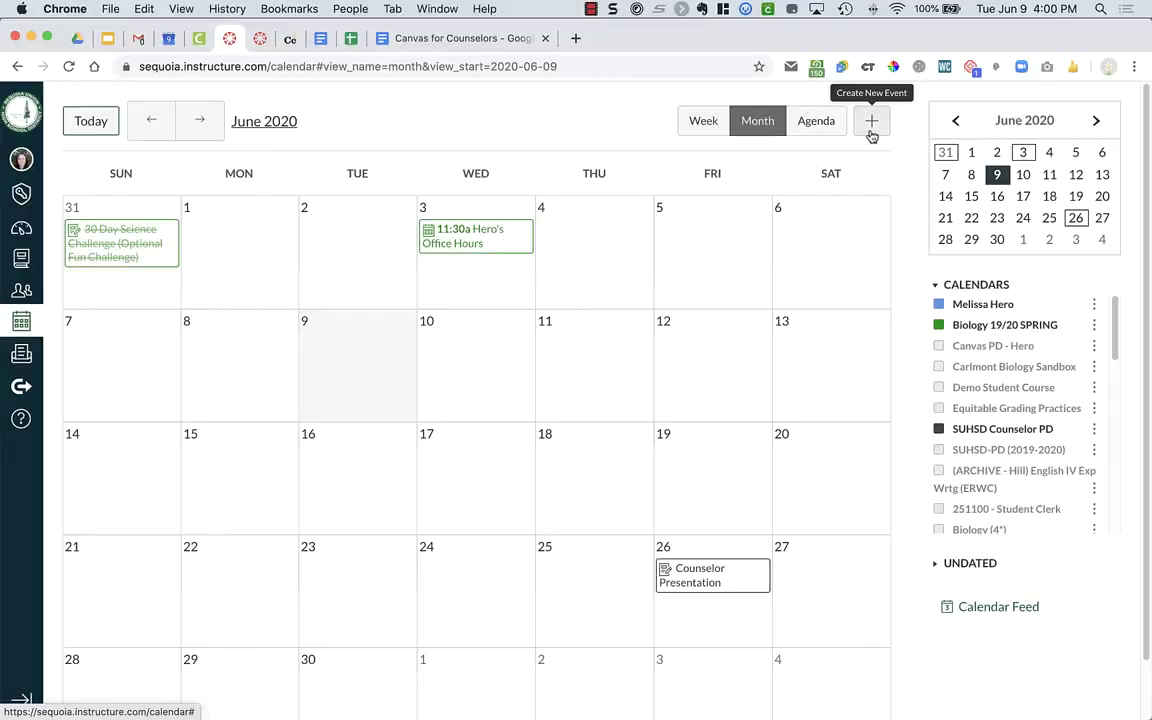
Create a new calendar event as an appointment group named 'Registration for 9th Graders'
left_click(871, 131)
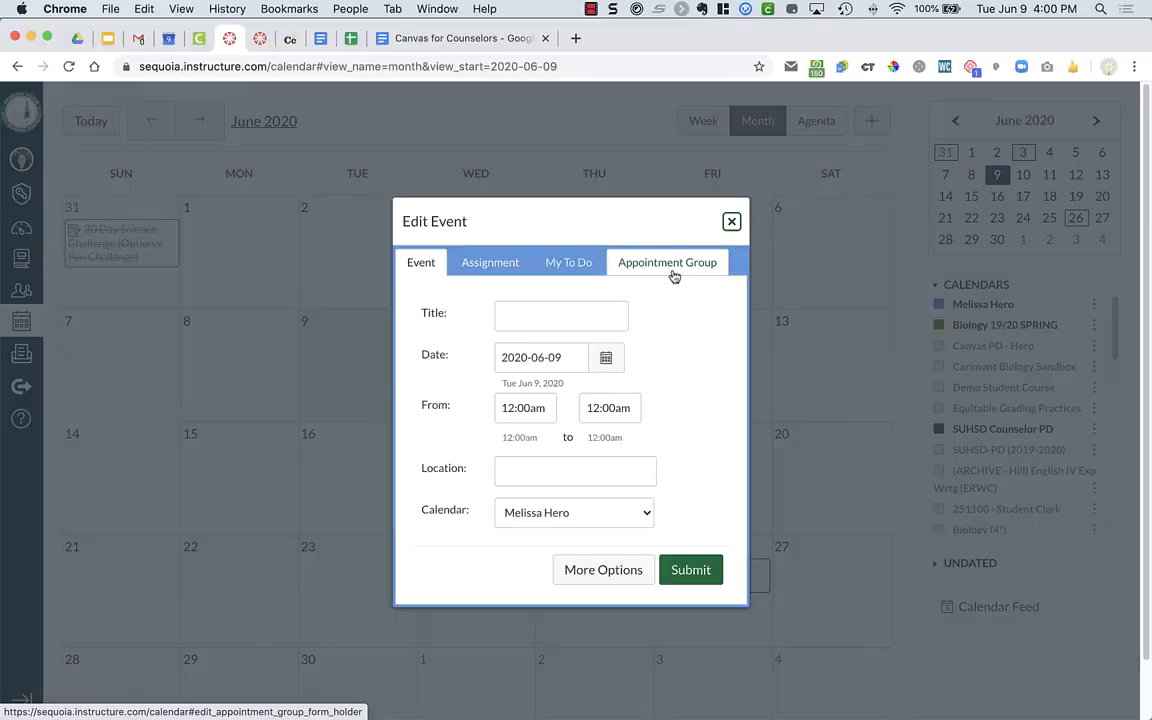
left_click(674, 274)
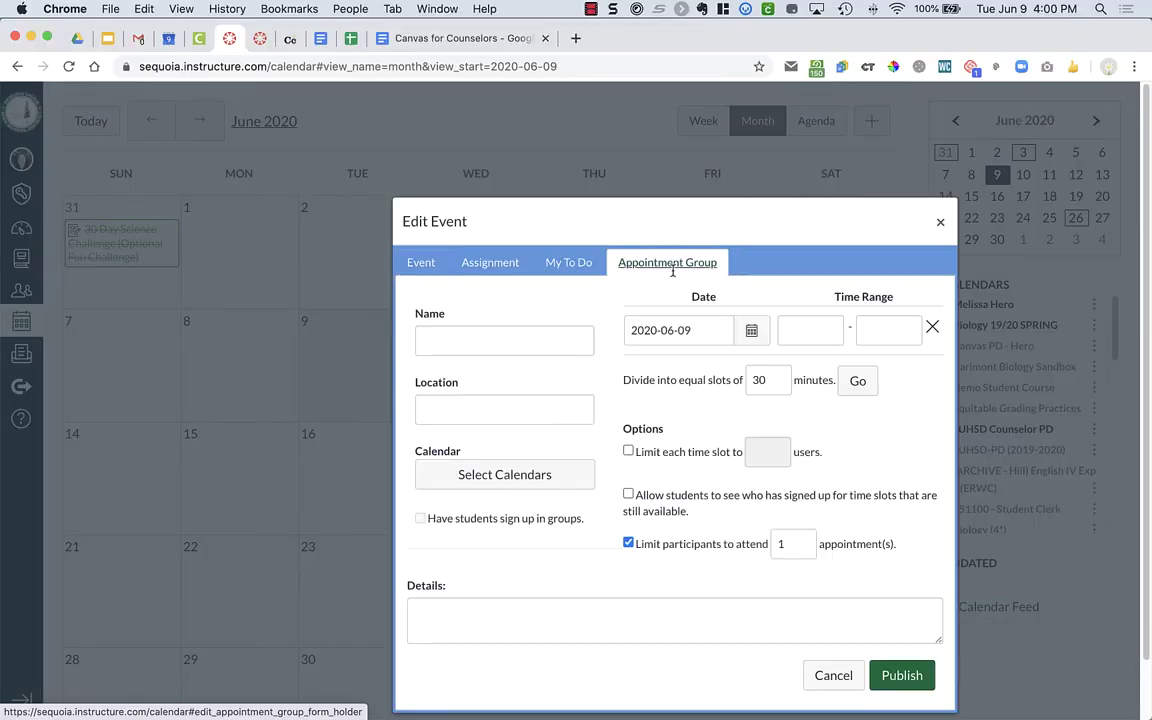
left_click(520, 347)
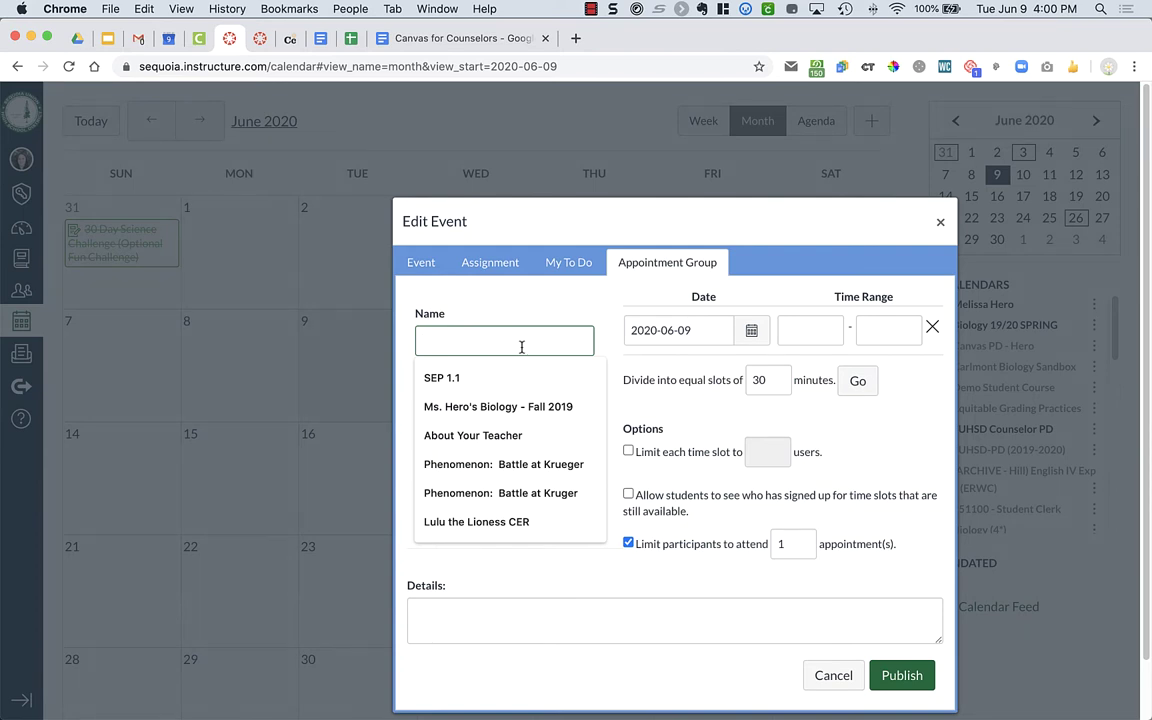
type("Registration")
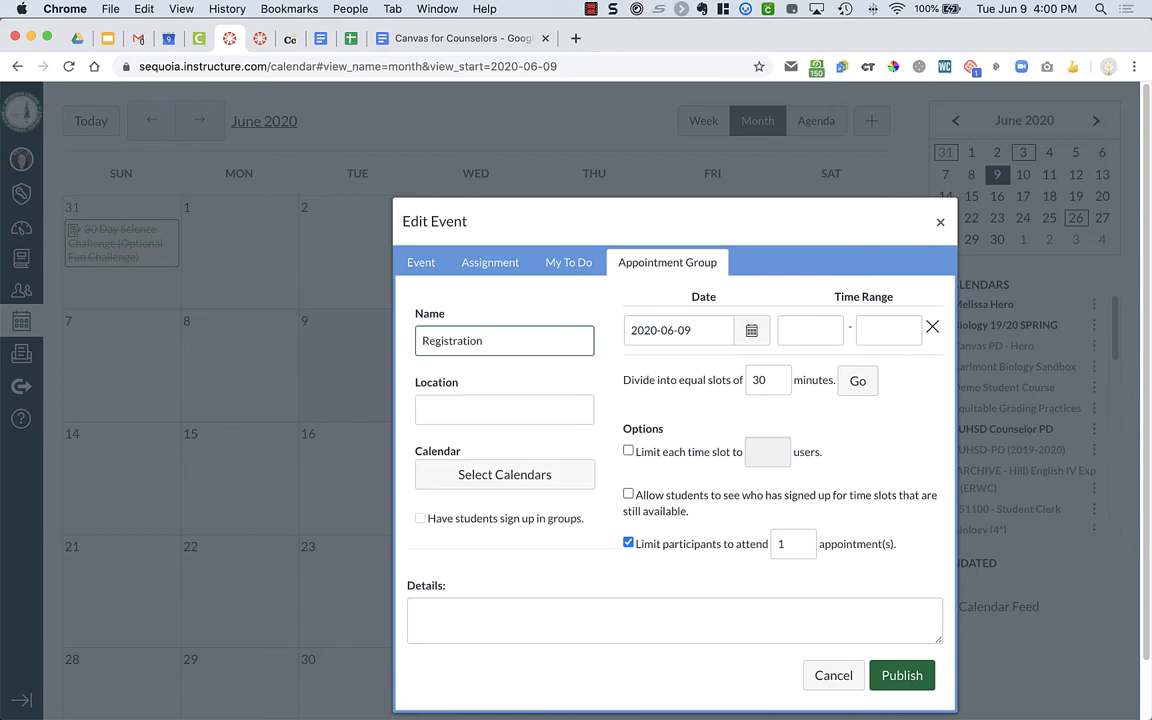
type(" for 9th Graders")
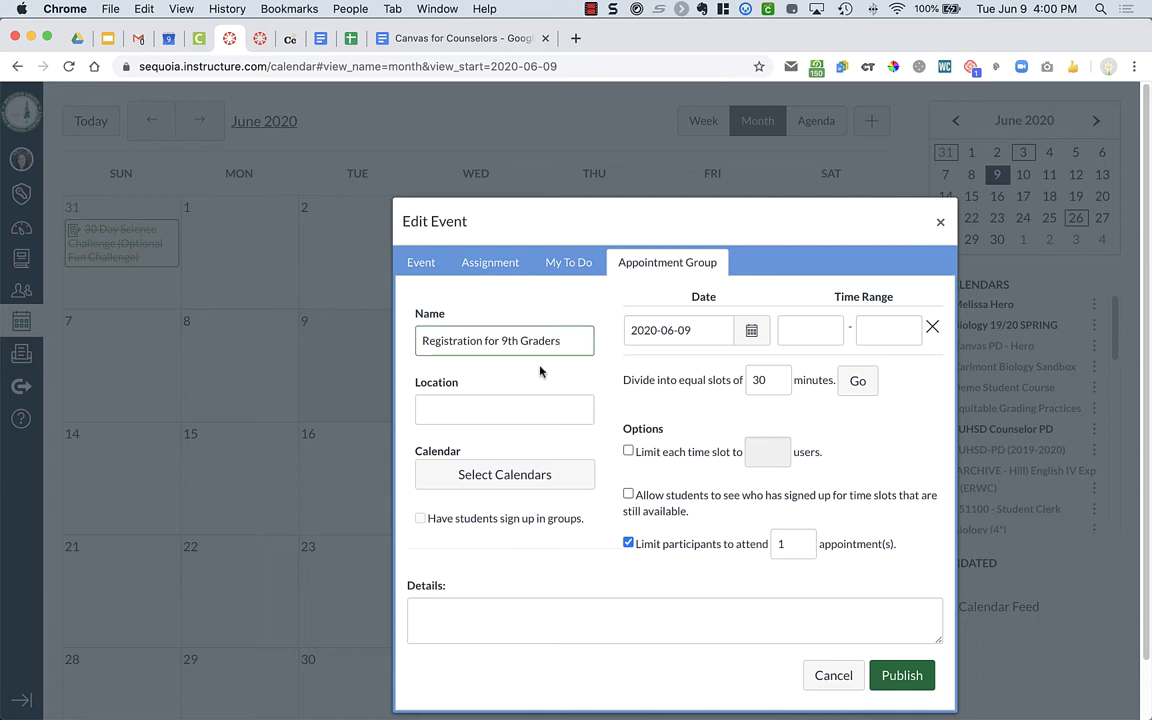
left_click(540, 372)
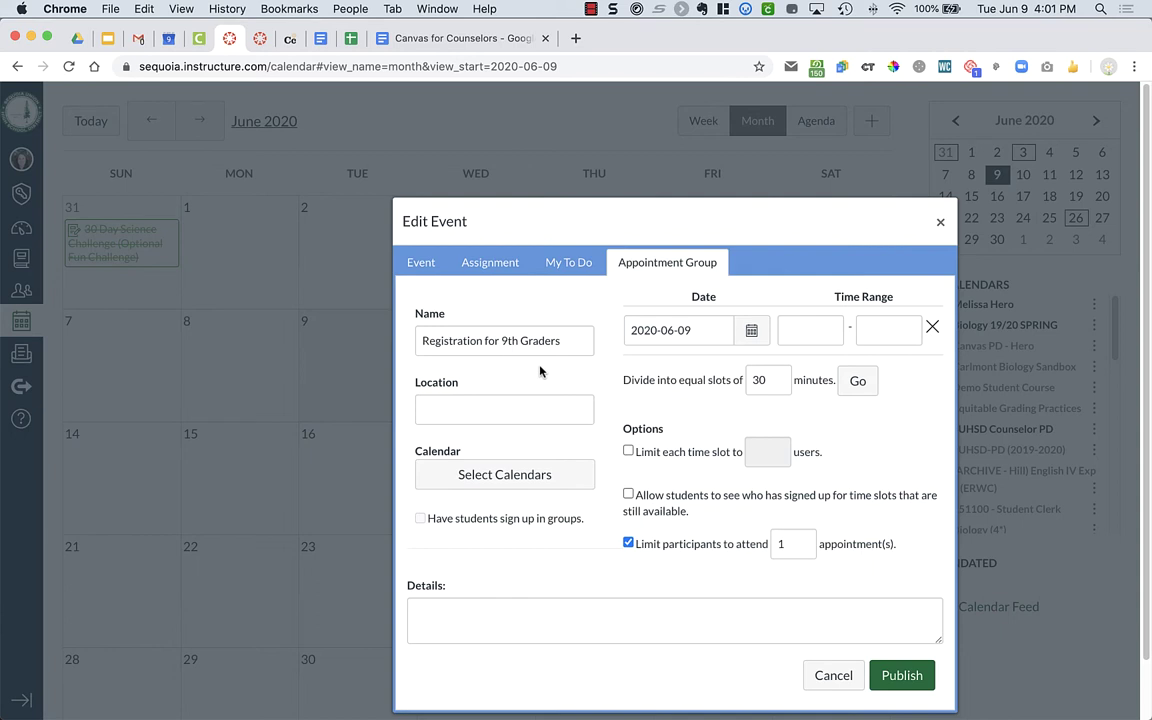
Set the appointment location to 'Zoom' and the details to 'Zoom Link'
left_click(509, 407)
type("Zoom")
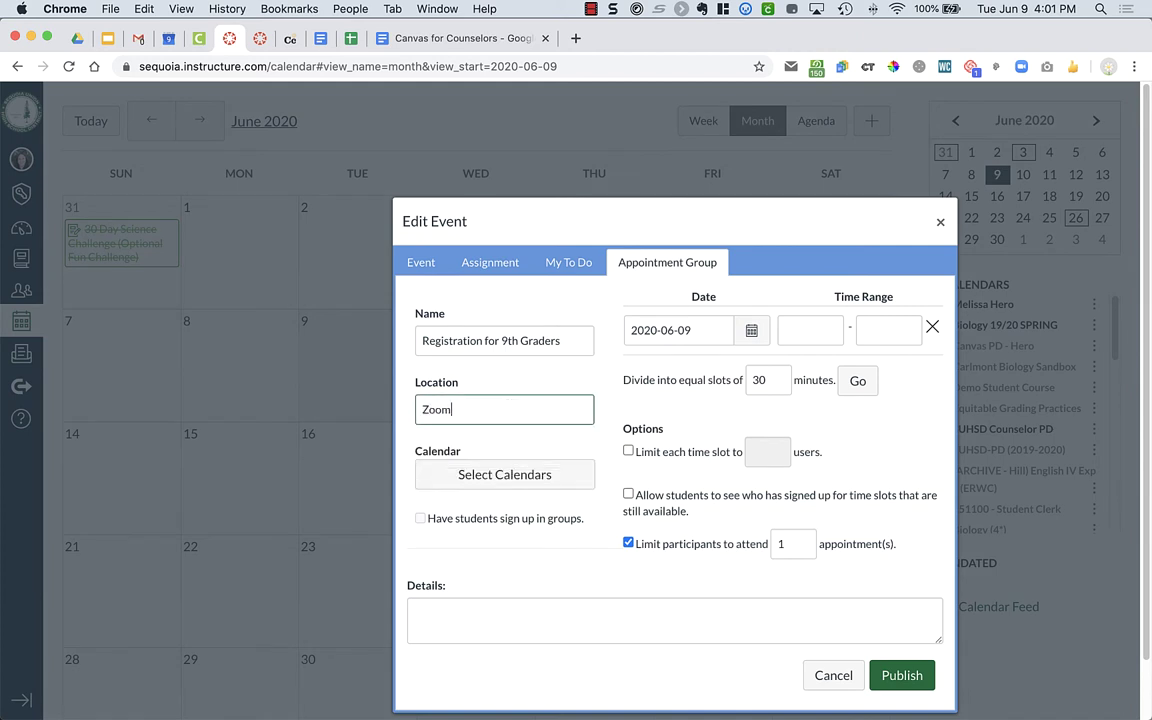
left_click(571, 618)
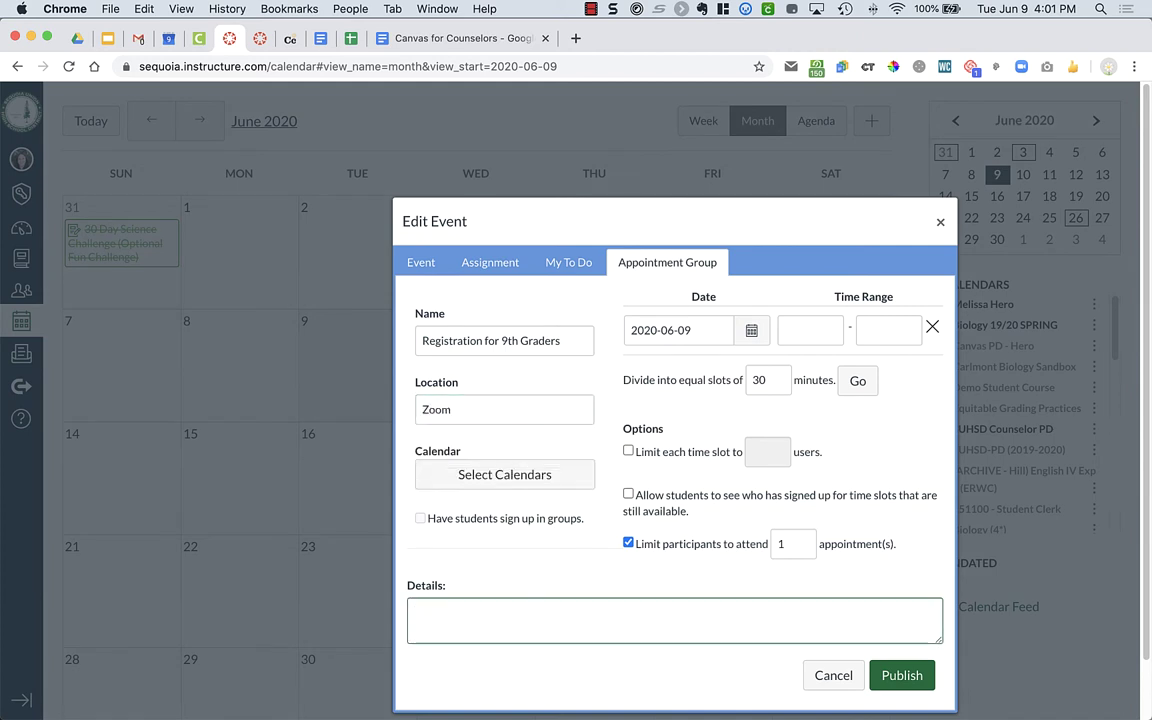
type("Zoom Link")
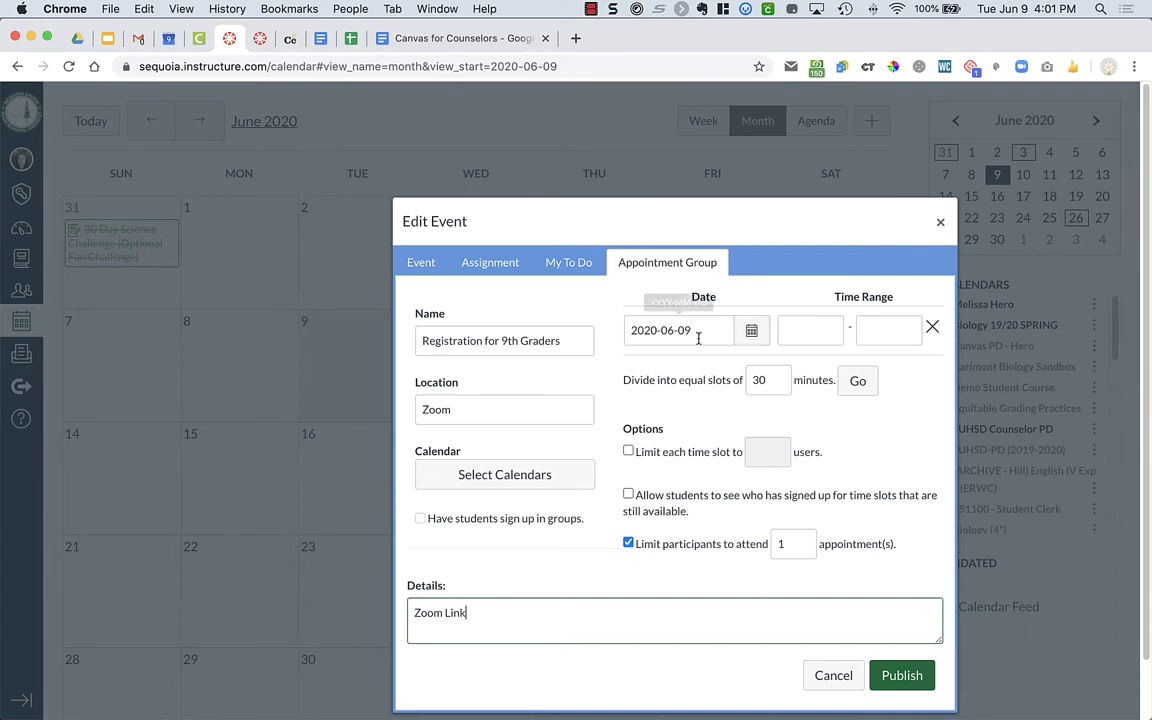
Set the appointment time range to June 10, 11:30am to 4:40pm
left_click(750, 331)
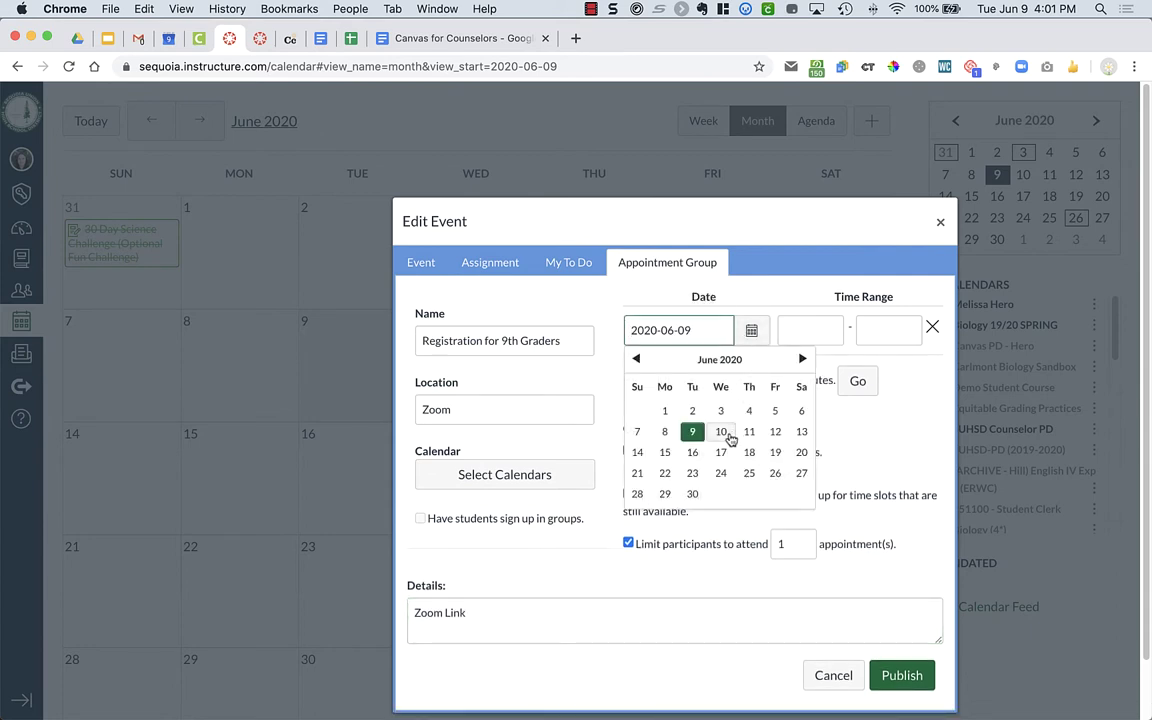
left_click(725, 435)
left_click(802, 329)
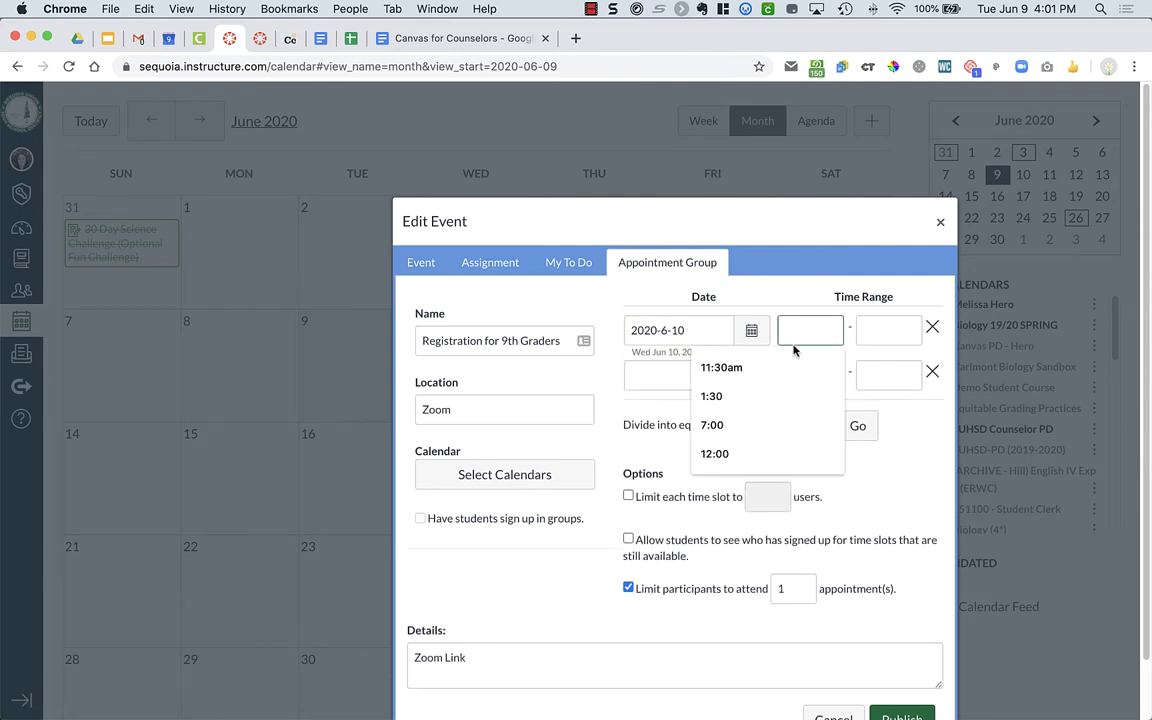
left_click(760, 367)
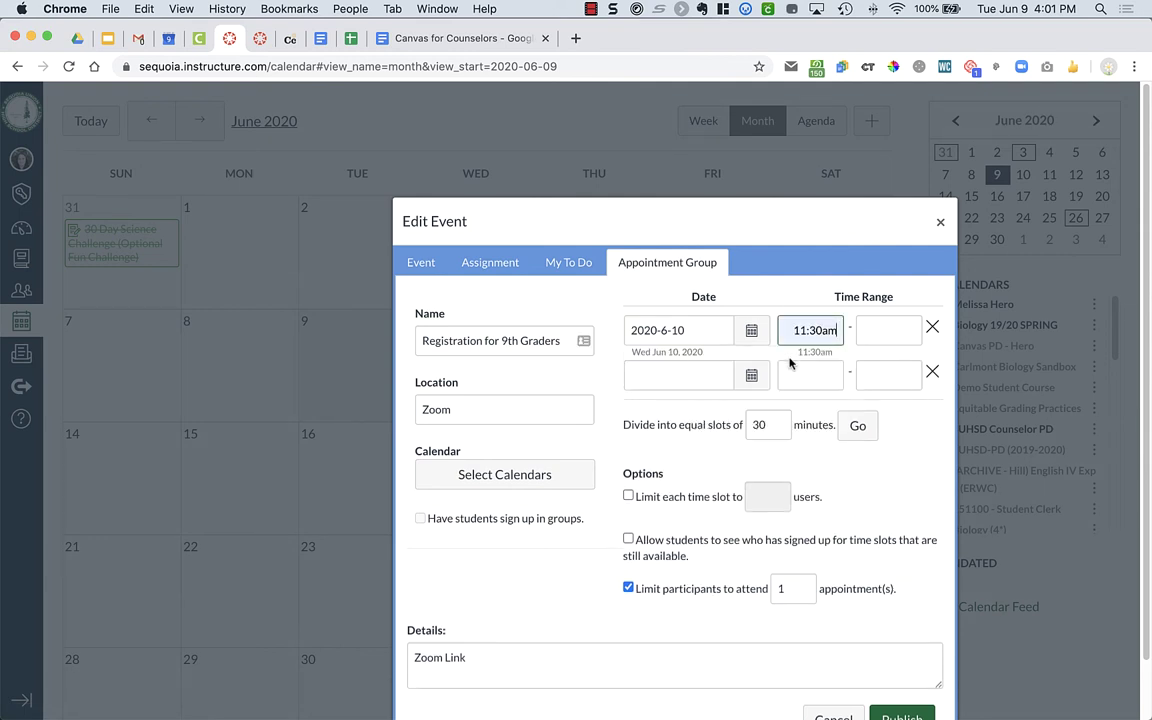
left_click(894, 327)
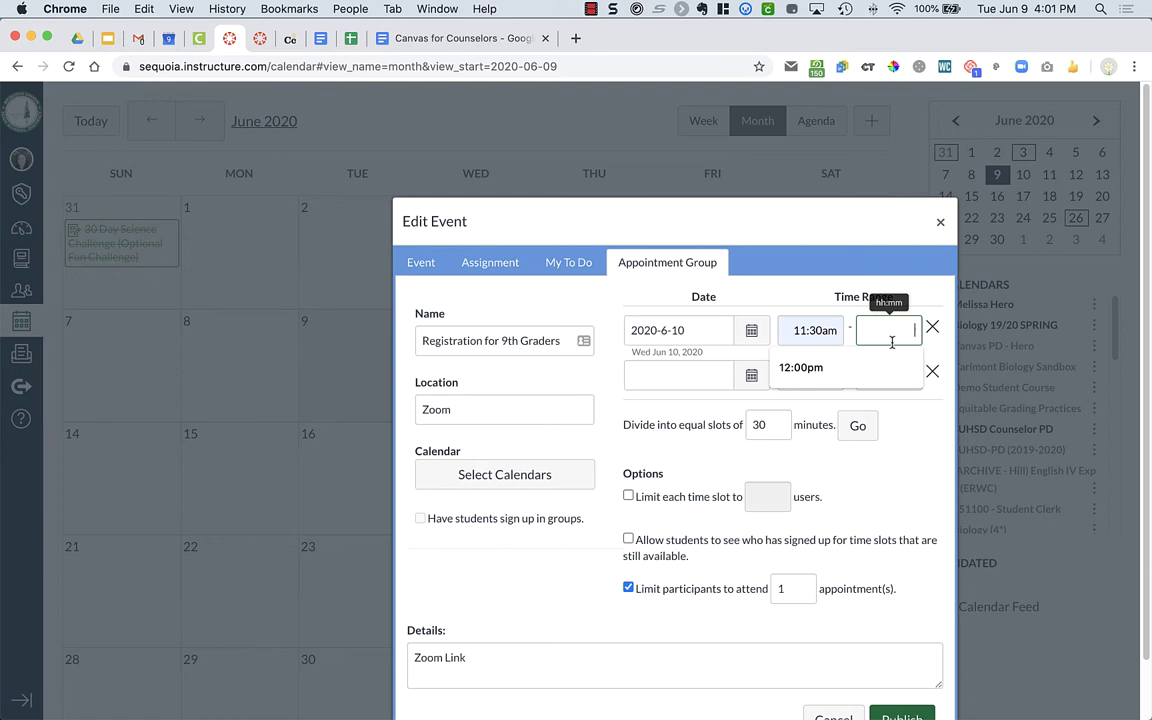
type("4:40")
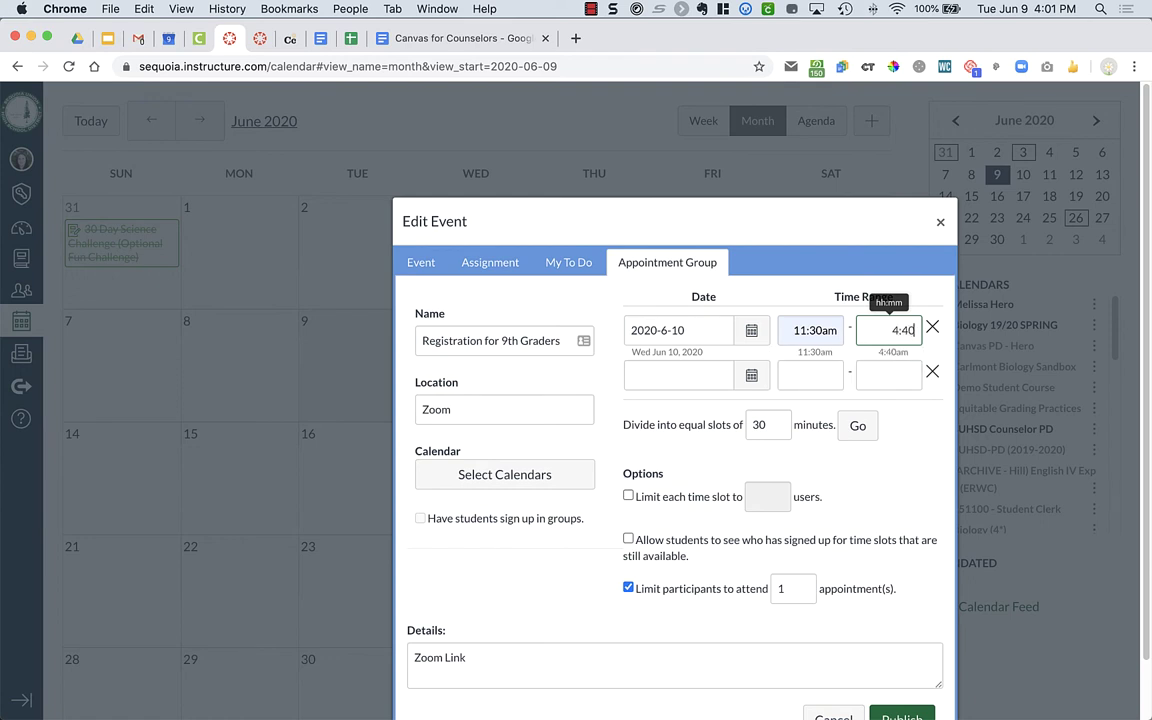
type("pm")
left_click(934, 291)
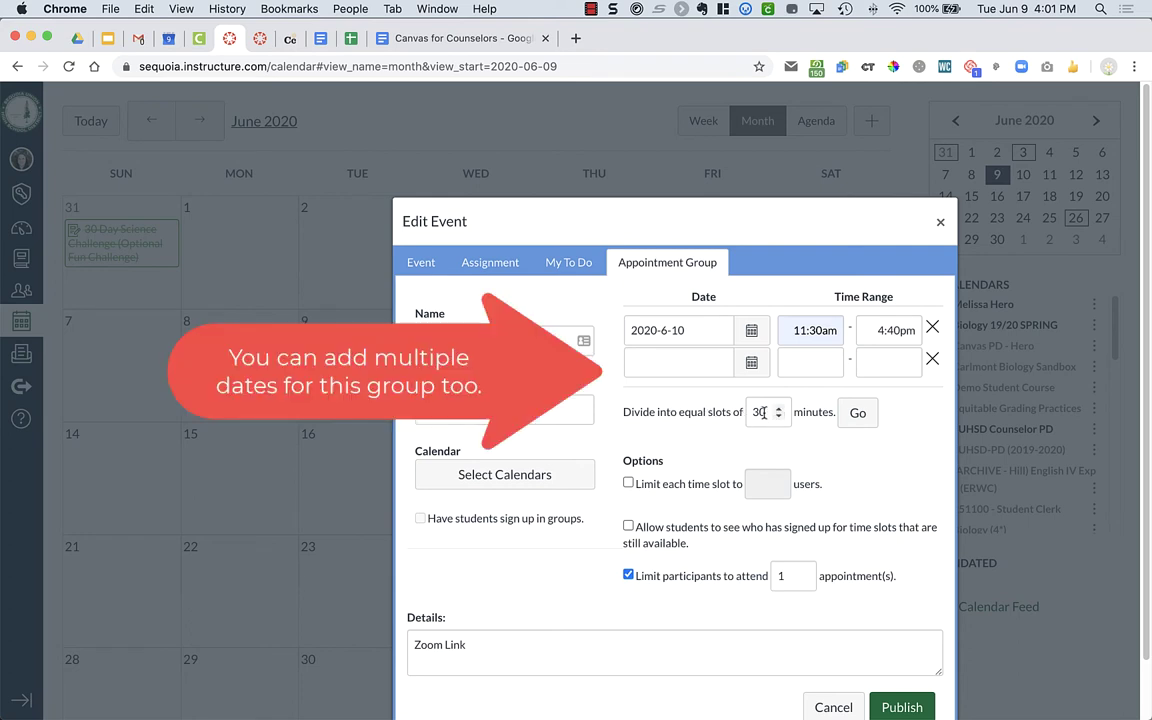
Change the equal slot length to 60 minutes
double_click(762, 412)
type("15")
left_click_drag(764, 412, 737, 412)
type("60")
left_click(931, 427)
Generate the 60-minute slots and delete the leftover 4:30pm–4:40pm slot
left_click(866, 419)
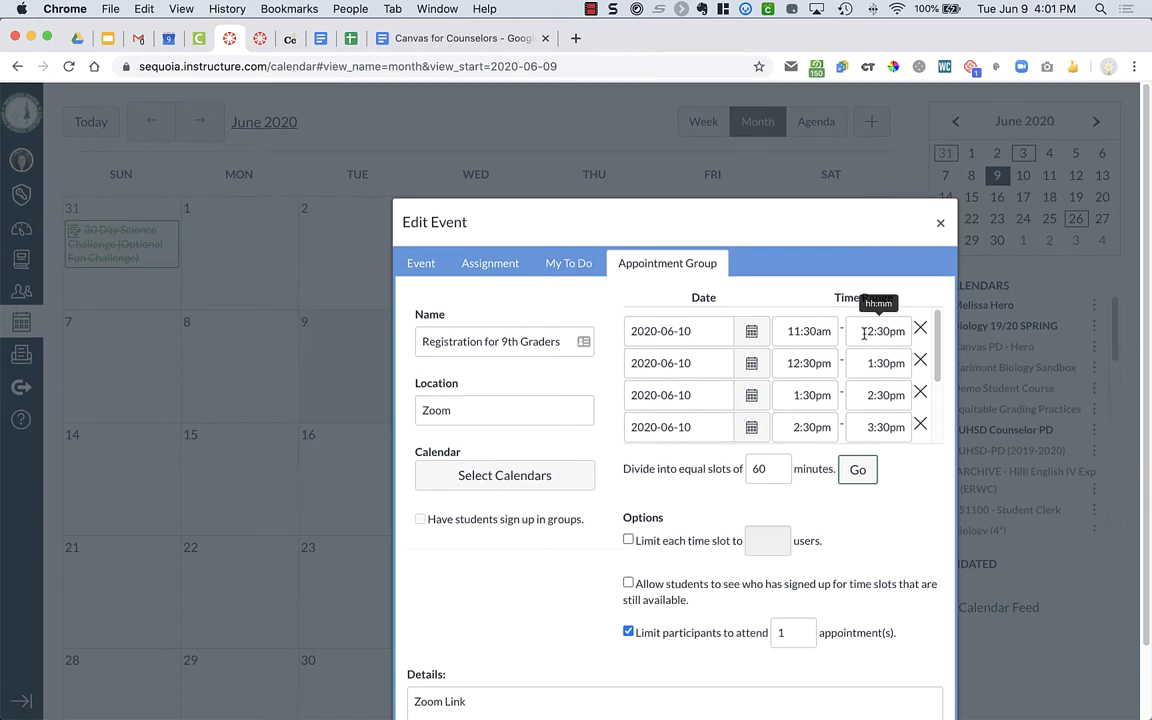
scroll(864, 330, "down", 2)
scroll(864, 331, "up", 2)
scroll(864, 331, "down", 3)
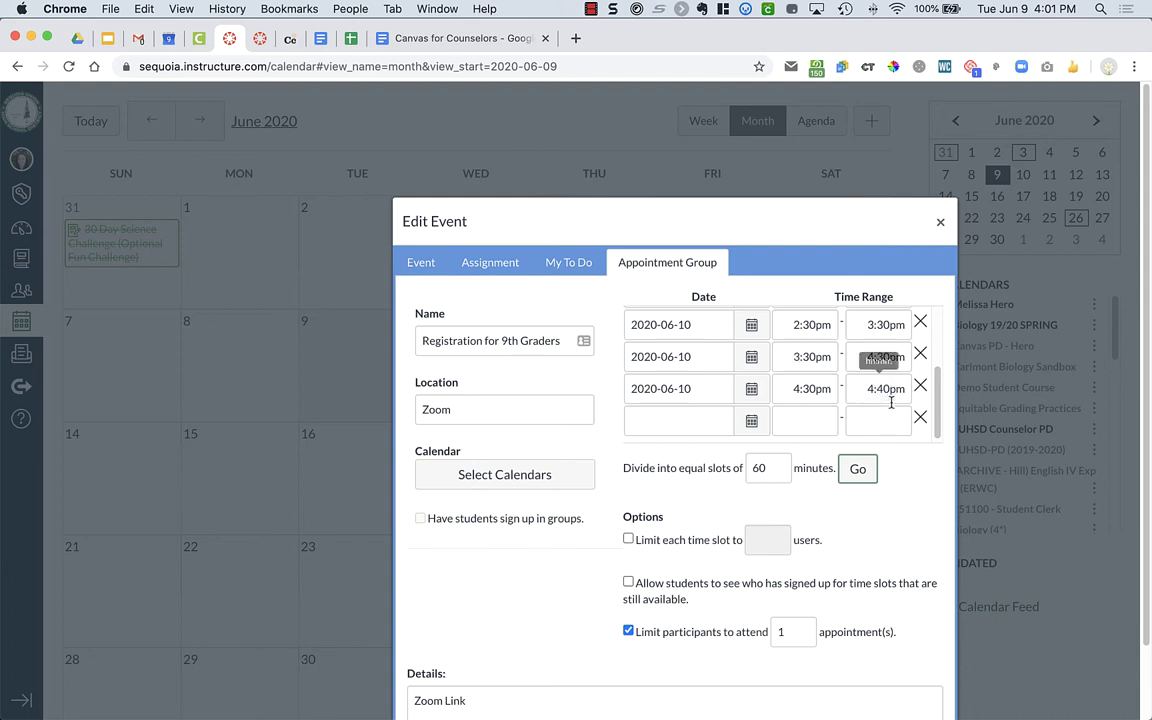
left_click(920, 390)
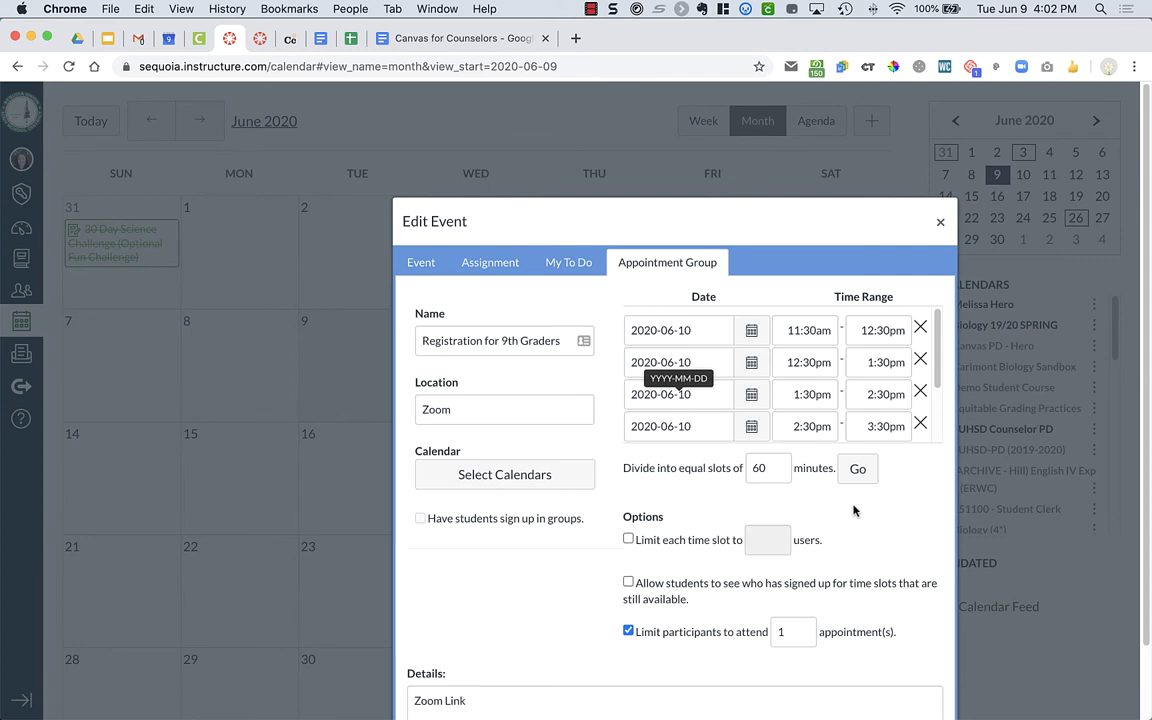
Limit each time slot to 1 user and keep participants limited to 1 appointment
left_click(628, 539)
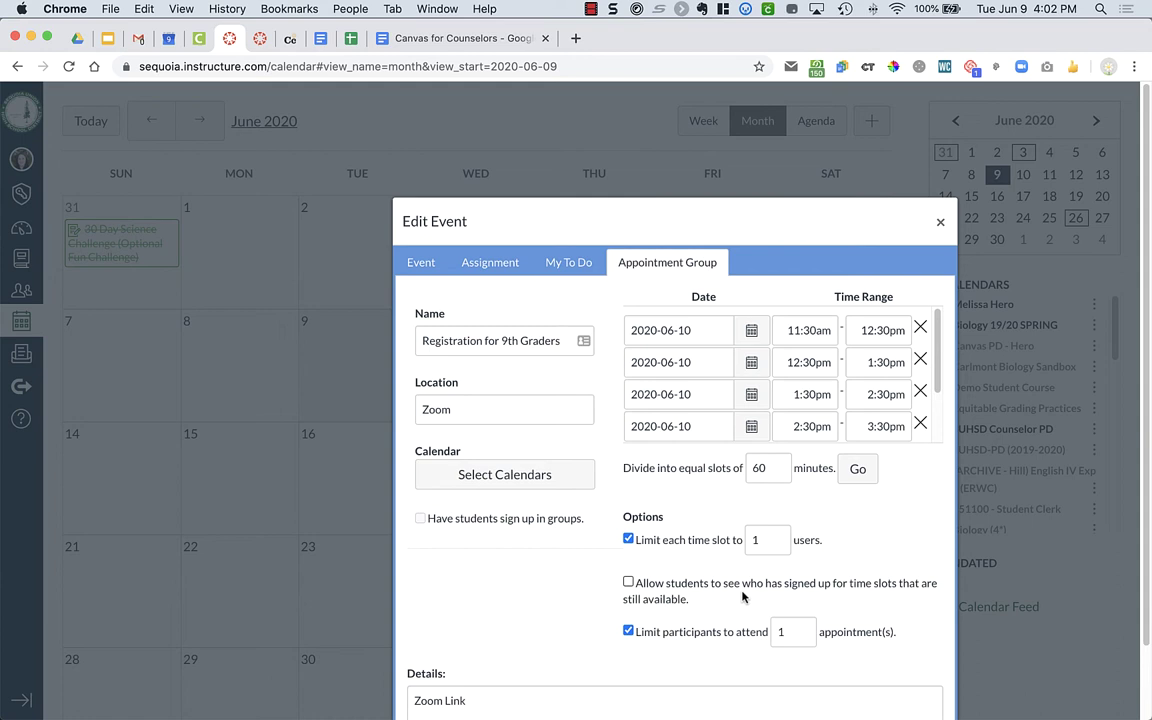
scroll(742, 597, "down", 1)
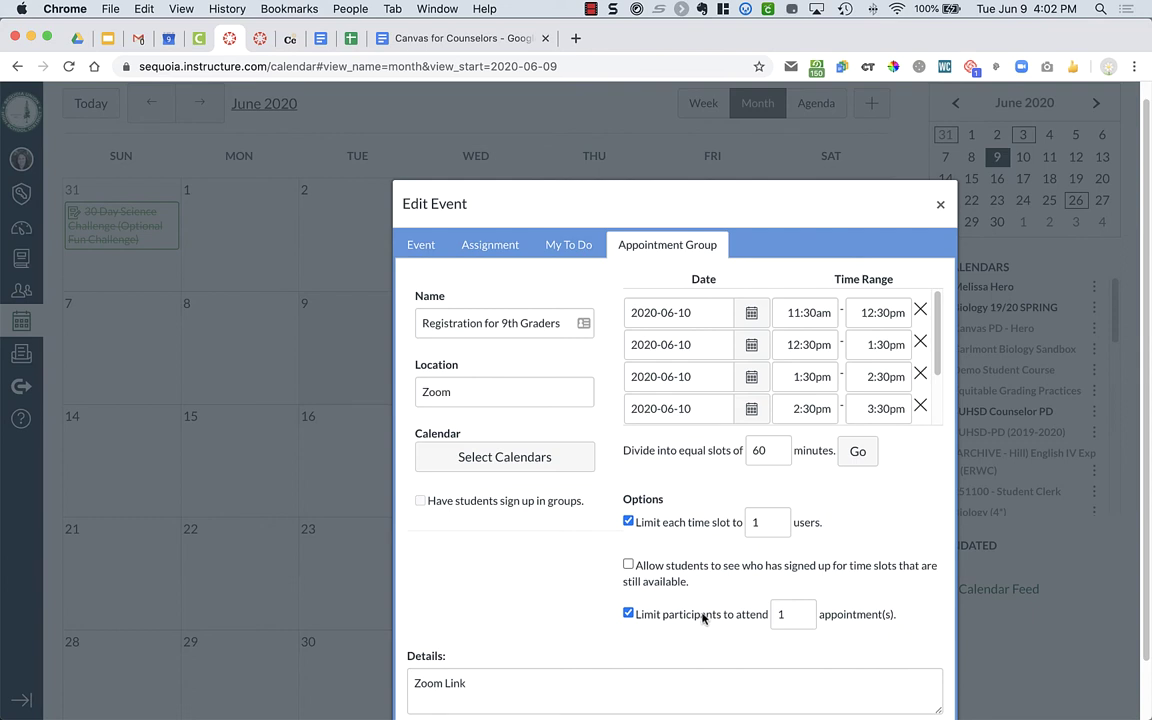
left_click(628, 613)
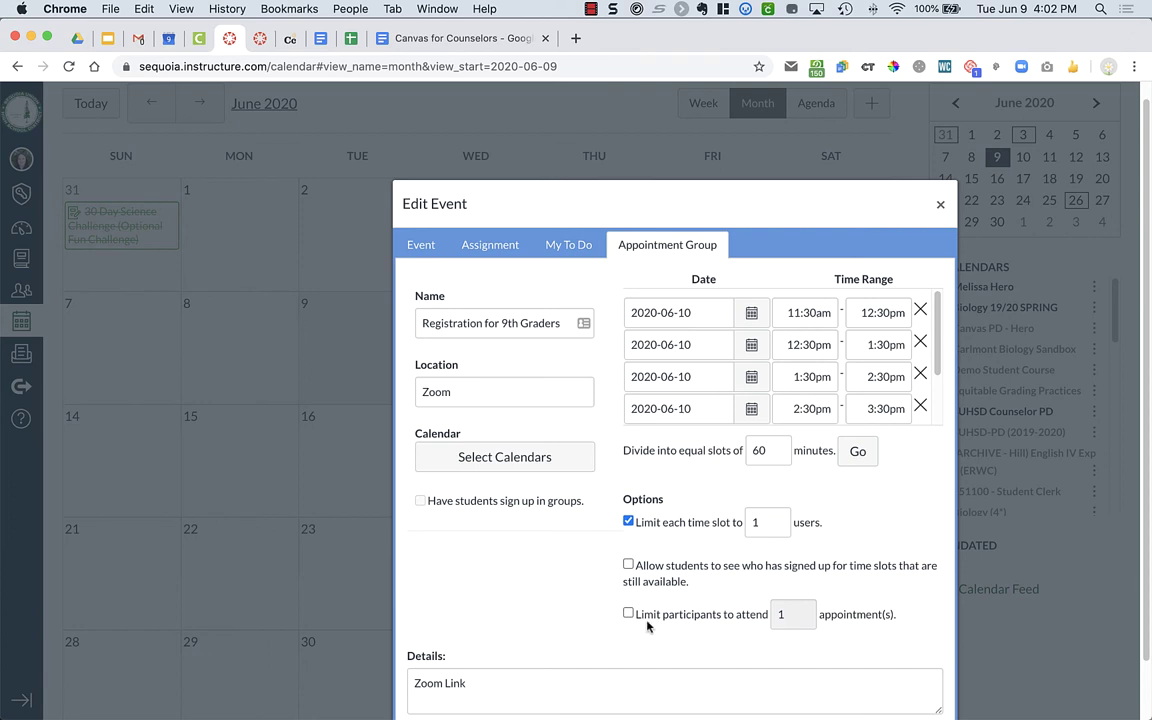
left_click(628, 614)
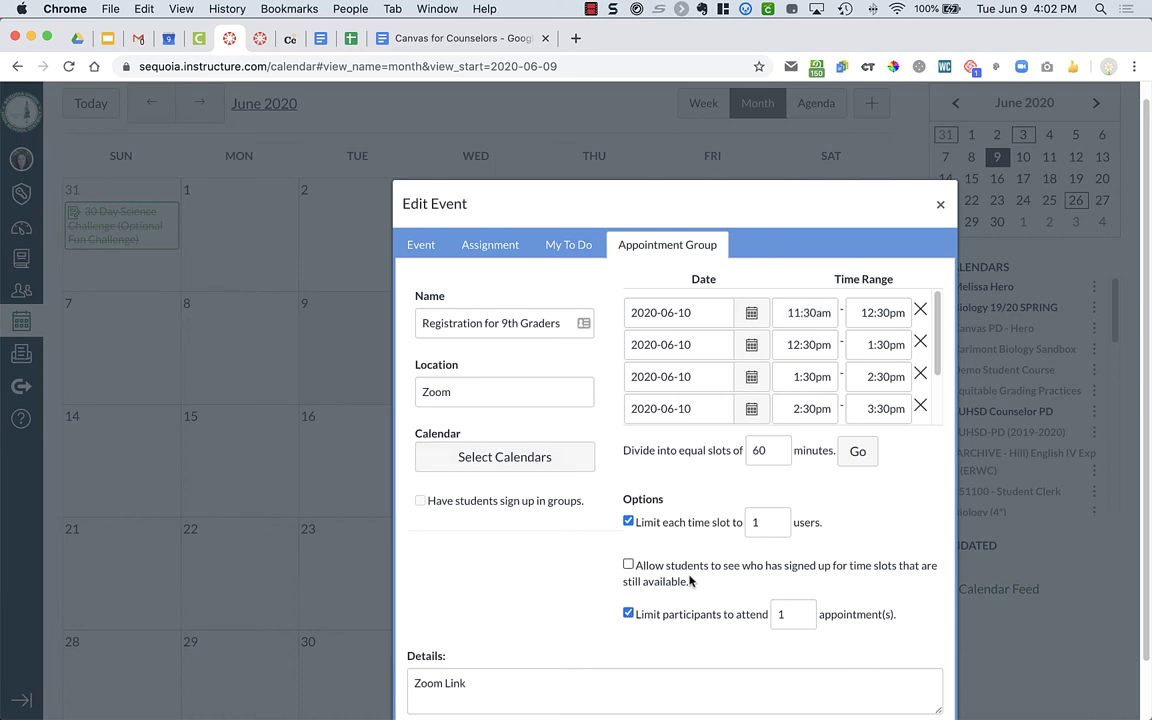
Select SUHSD Counselor PD as the group's calendar and confirm the choice
left_click(562, 464)
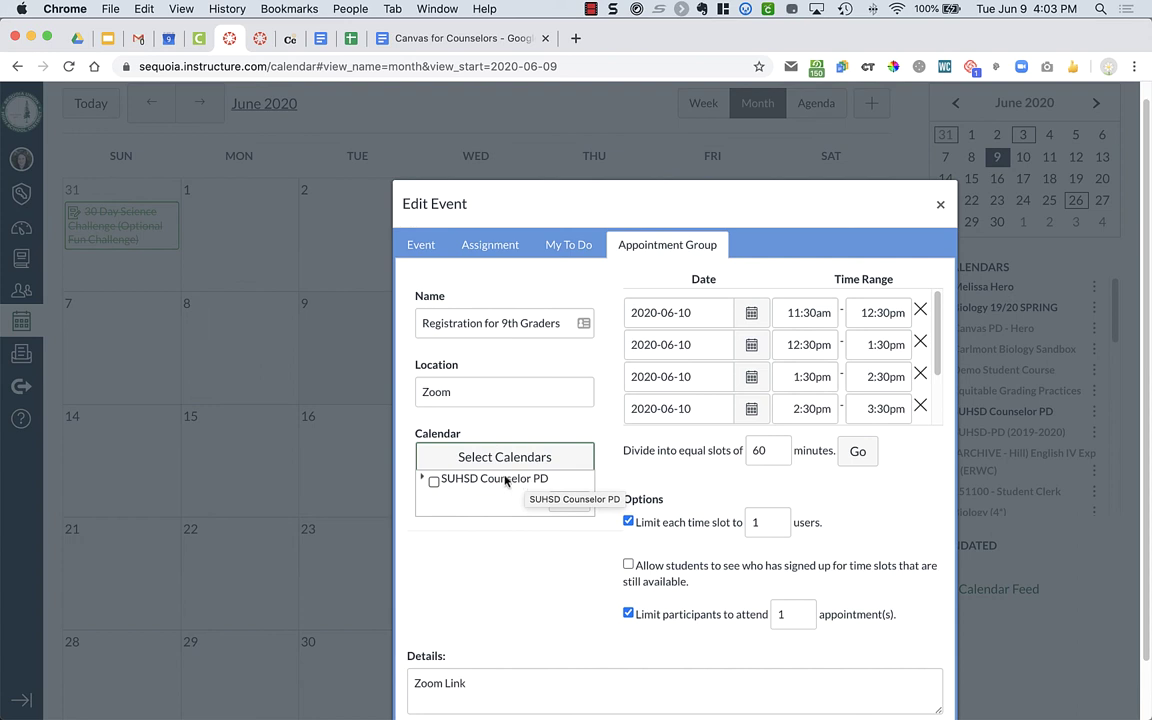
left_click(434, 483)
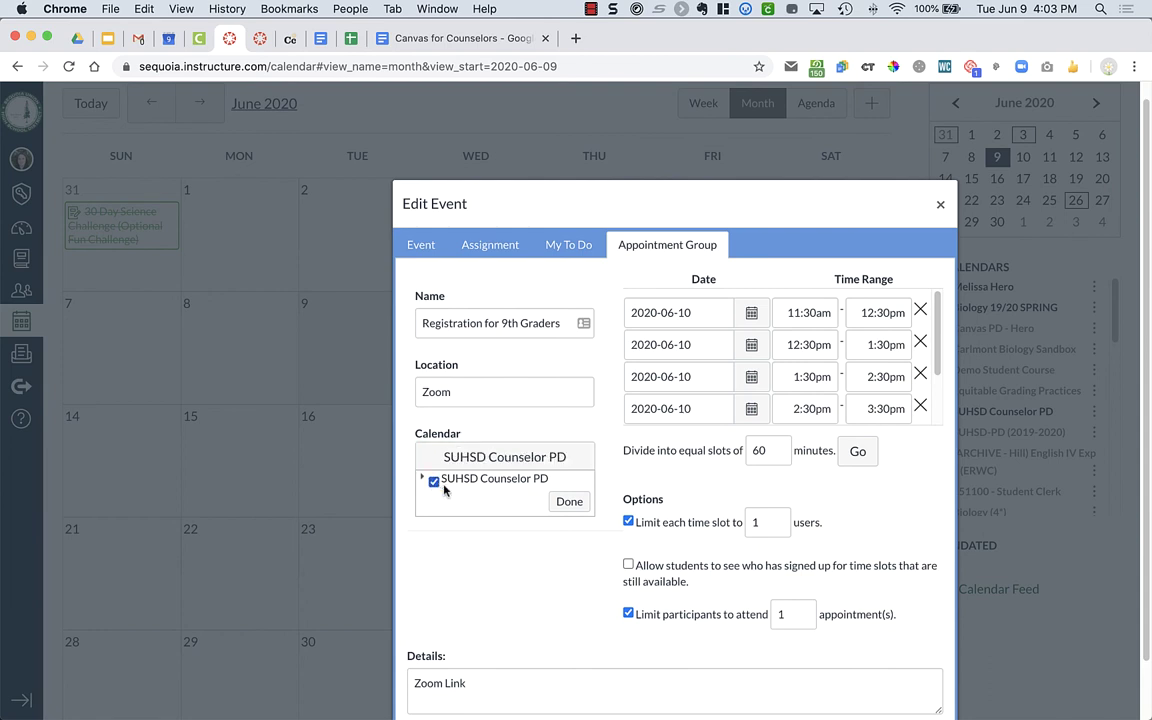
left_click(567, 503)
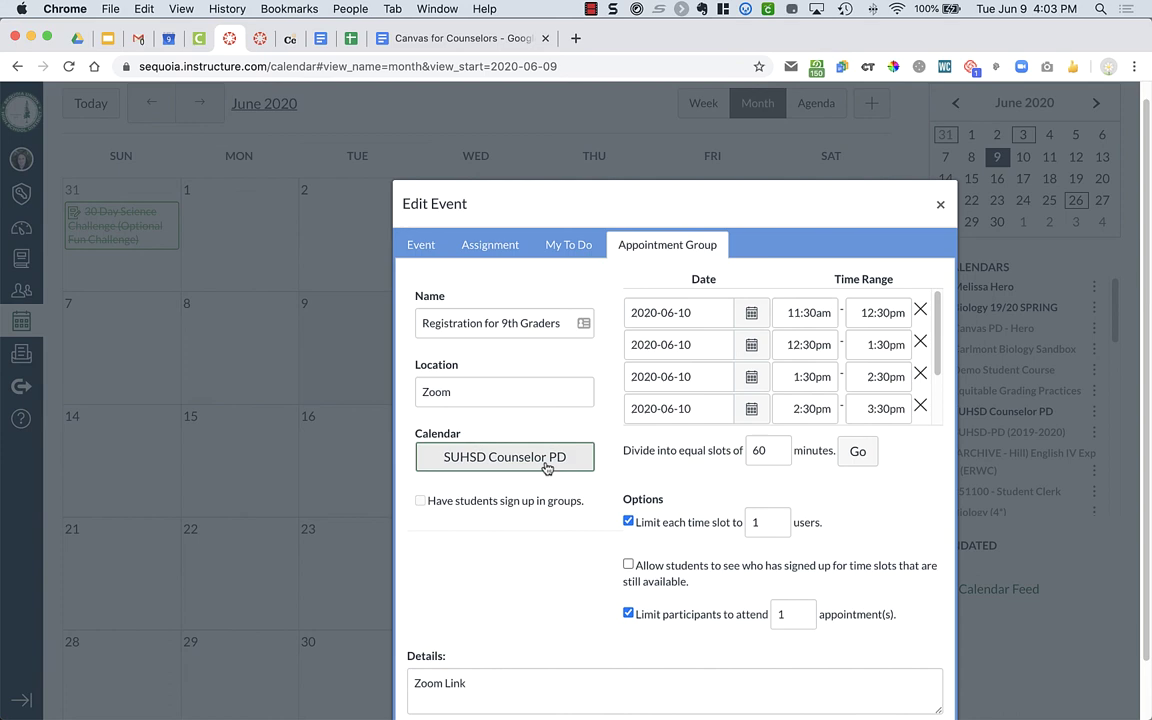
scroll(575, 540, "down", 2)
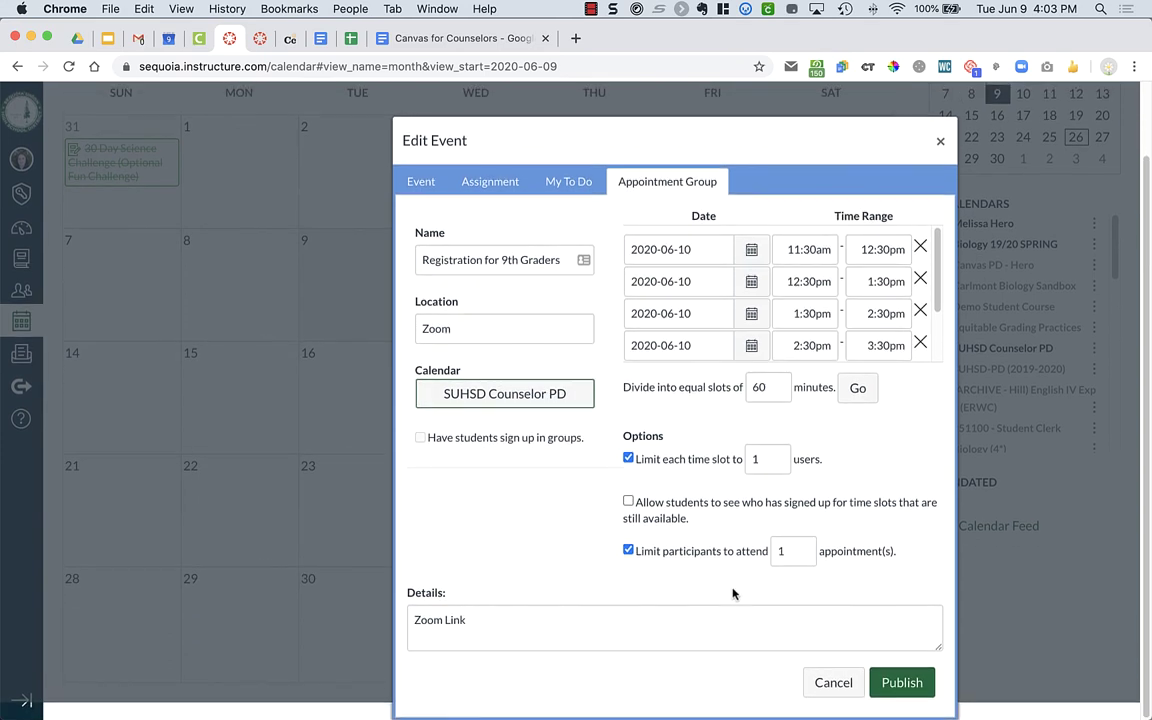
Publish the group, hide the personal and Biology 19/20 SPRING calendars, and review the 11:30a slot
left_click(890, 682)
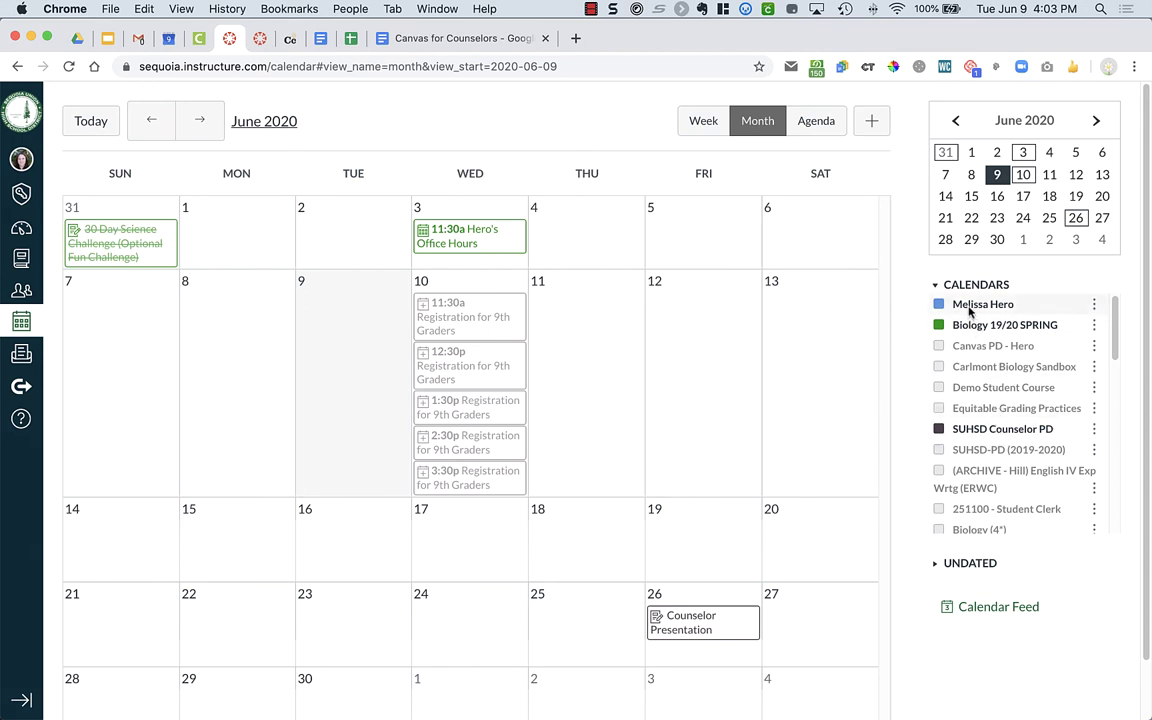
left_click(939, 304)
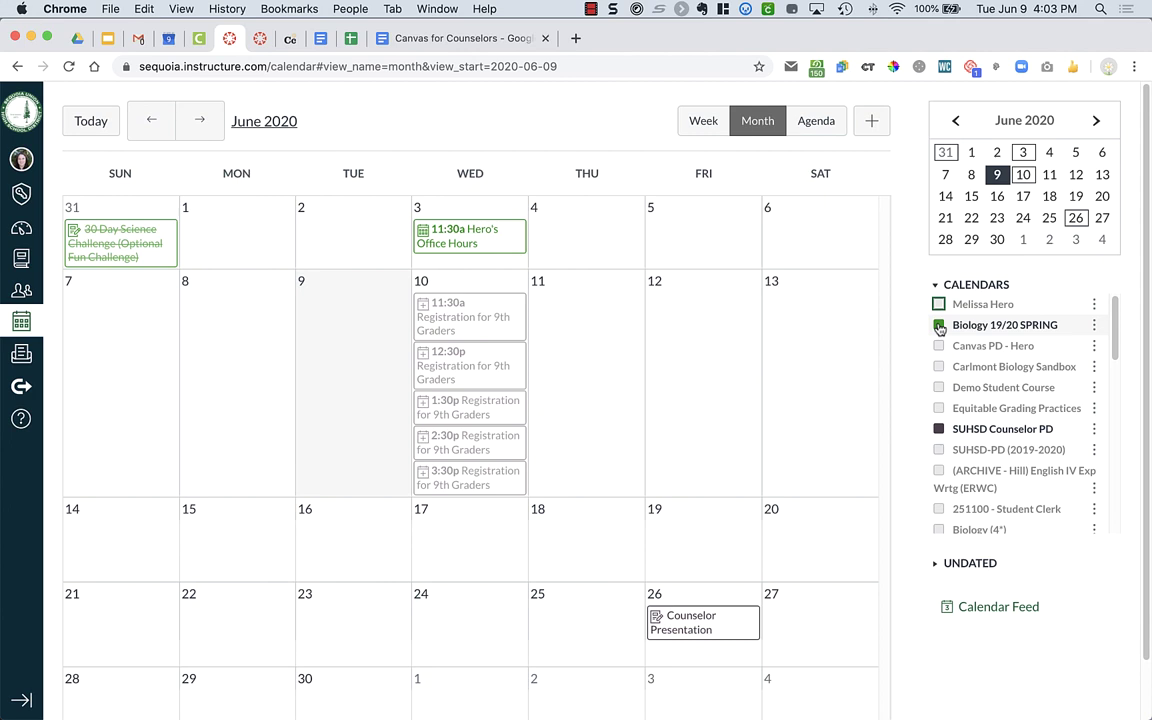
left_click(939, 325)
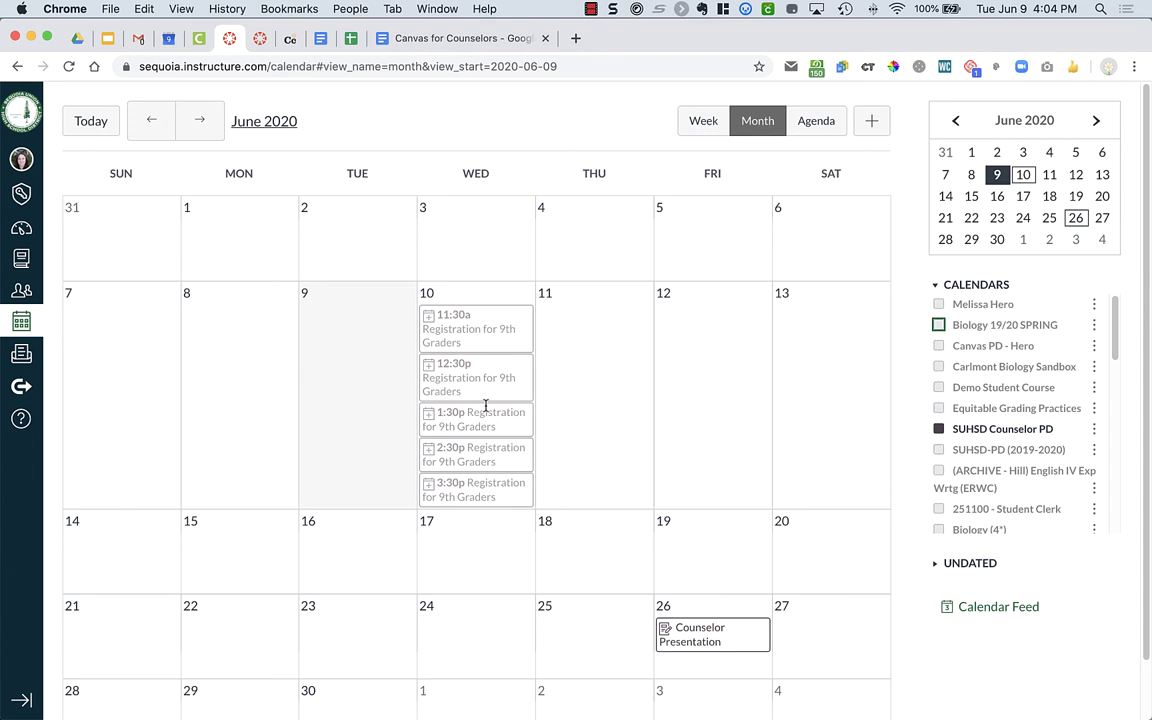
left_click(463, 340)
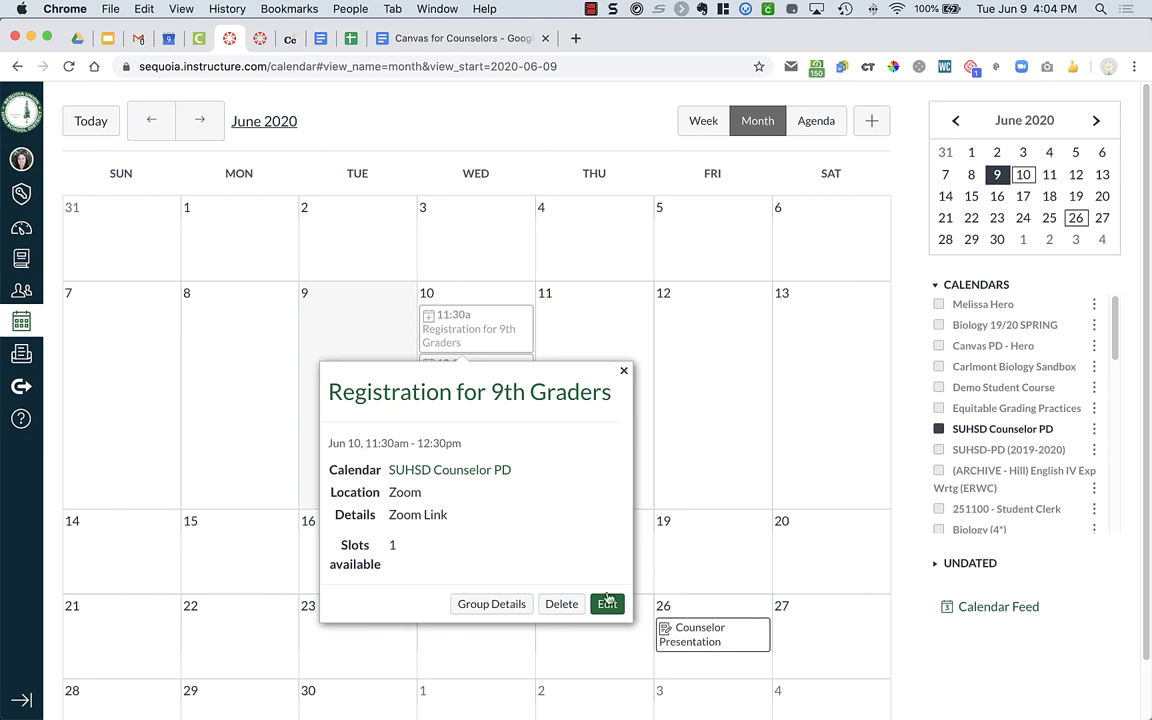
left_click(624, 372)
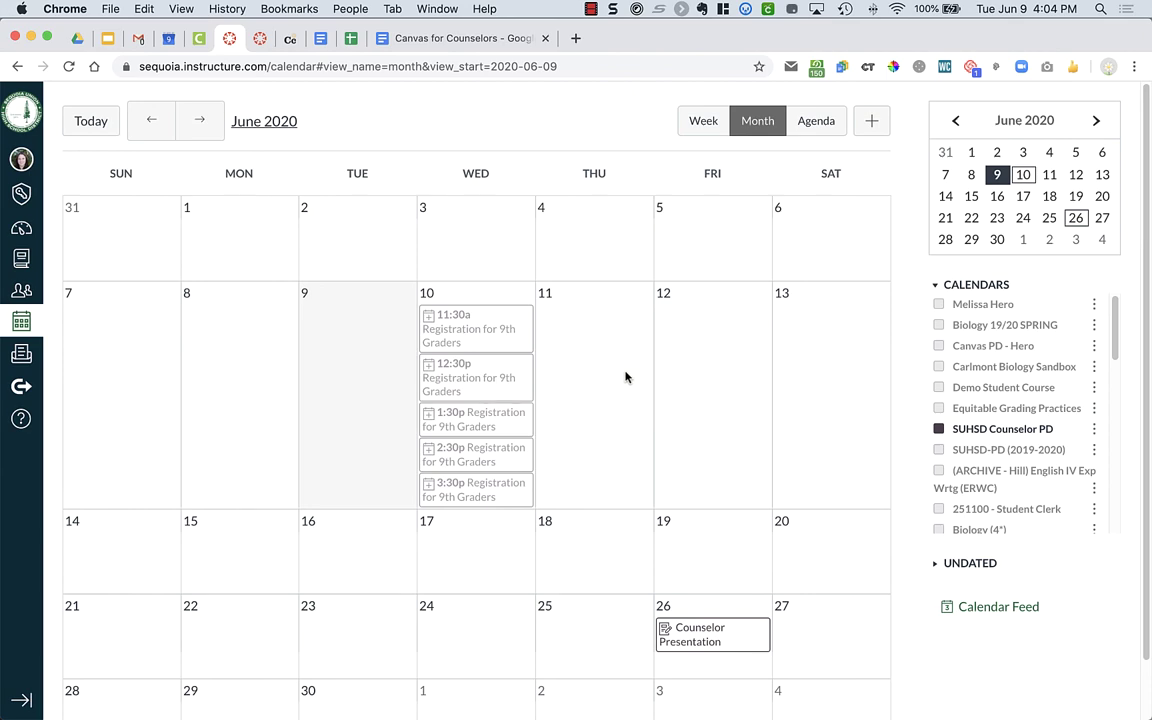